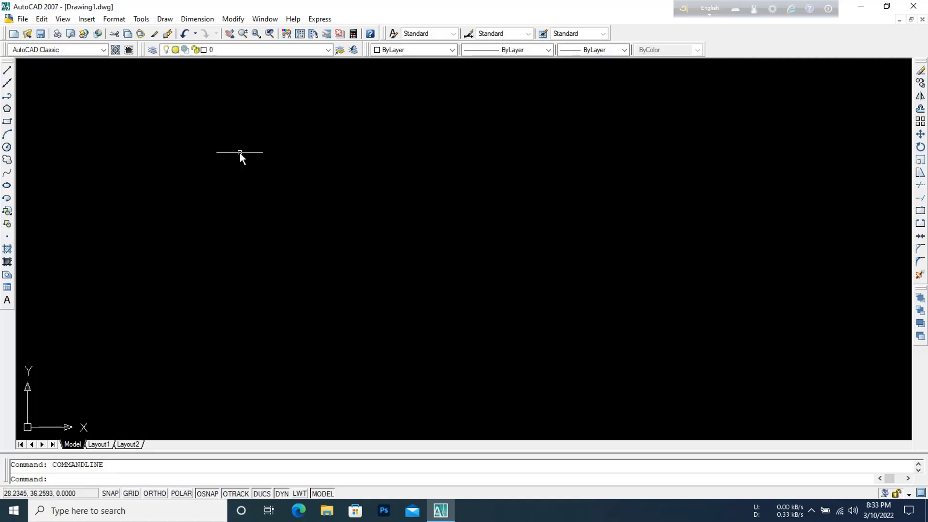
- Set the drawing units' length type to Architectural and the angle type to Deg/Min/Sec
click(115, 19)
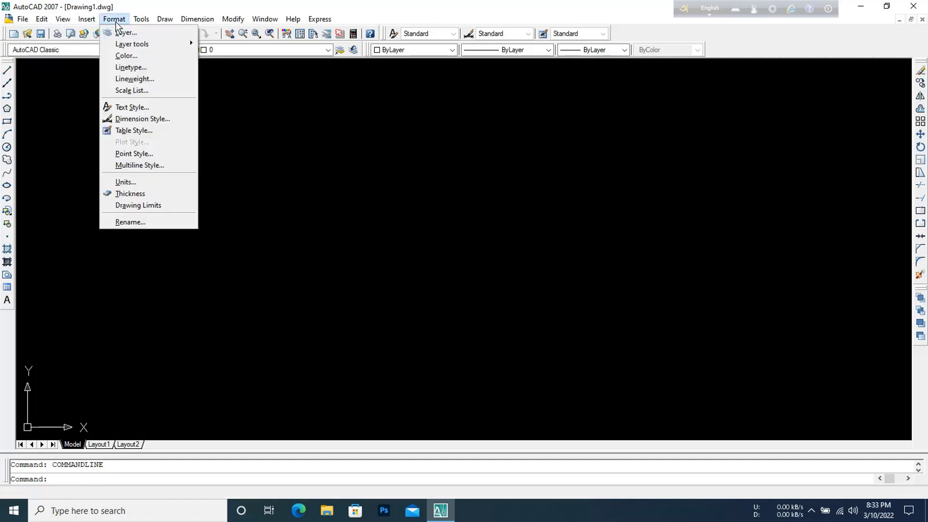
click(155, 181)
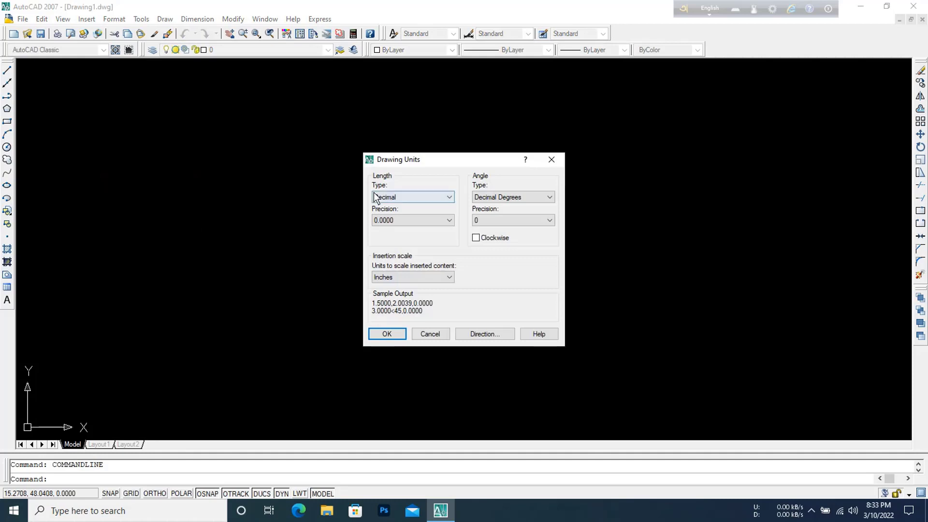
click(404, 196)
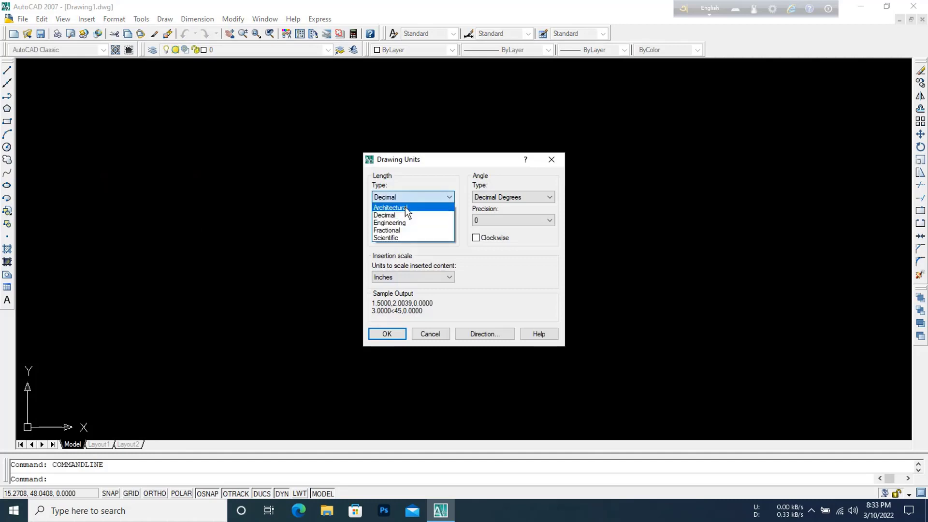
click(405, 207)
click(535, 201)
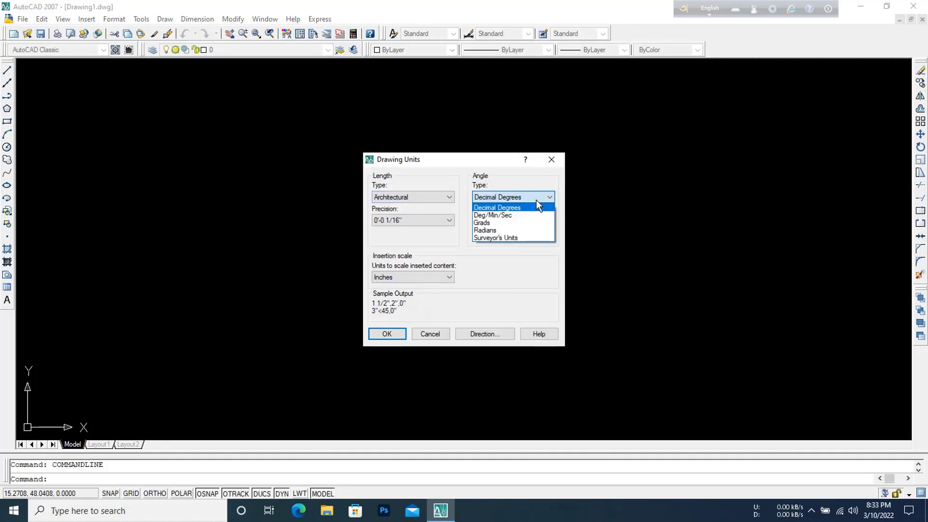
click(526, 215)
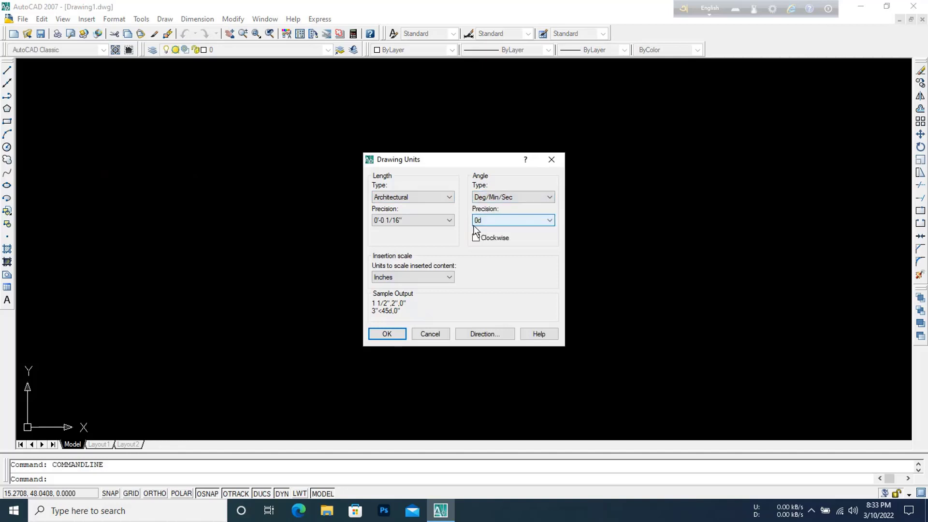
- Set the length precision to 0'-0", choose the insertion scale unit and apply the drawing units
click(445, 222)
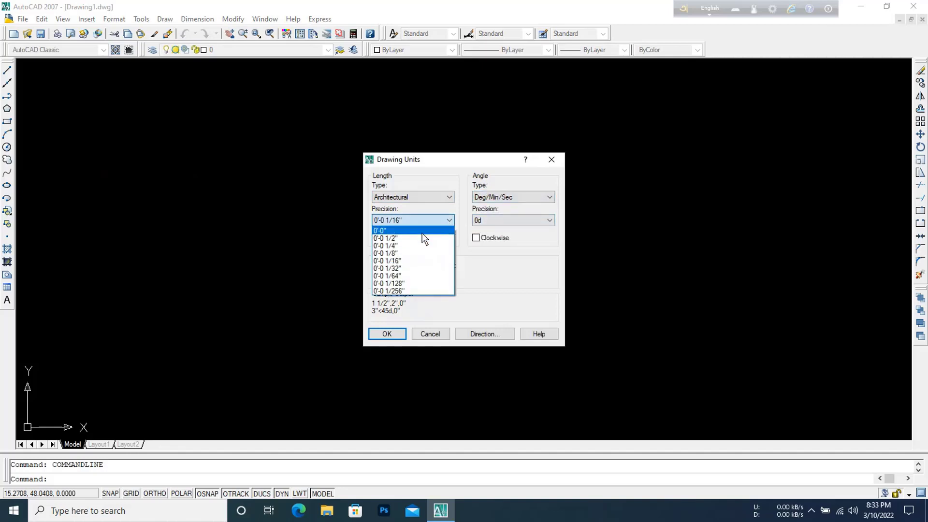
click(424, 237)
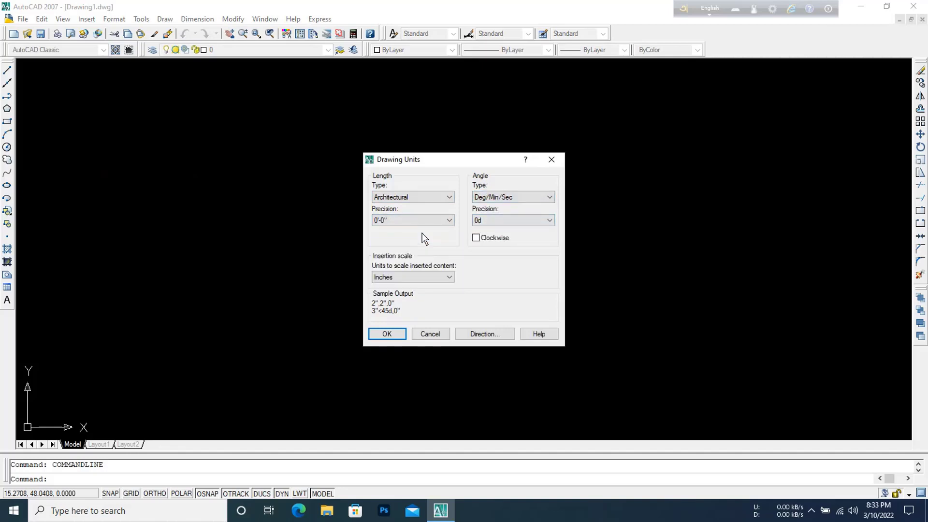
click(412, 276)
click(401, 287)
click(387, 334)
click(502, 287)
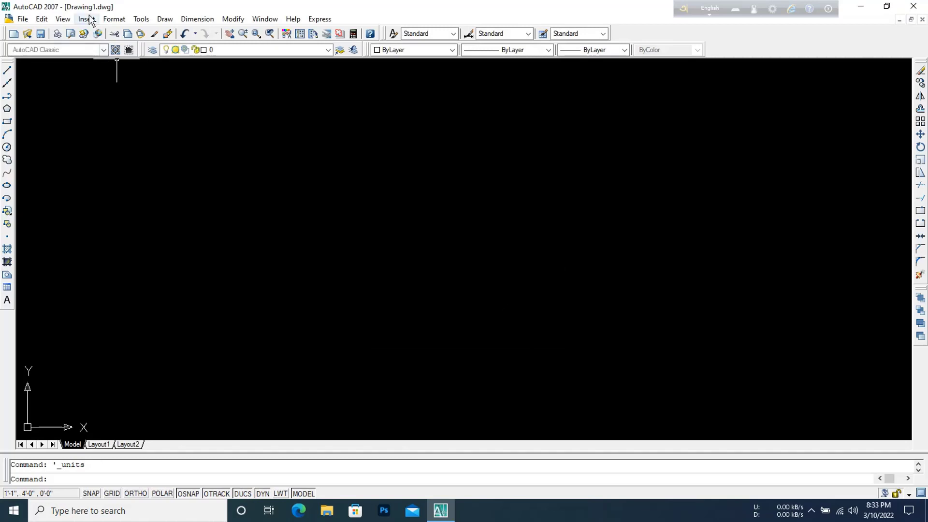
- Create a new dimension style based on Standard
click(115, 19)
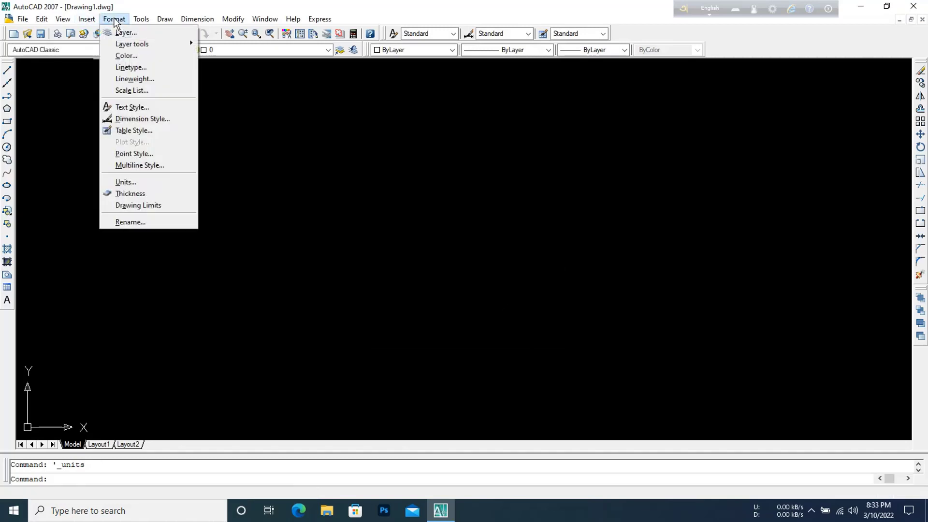
click(131, 122)
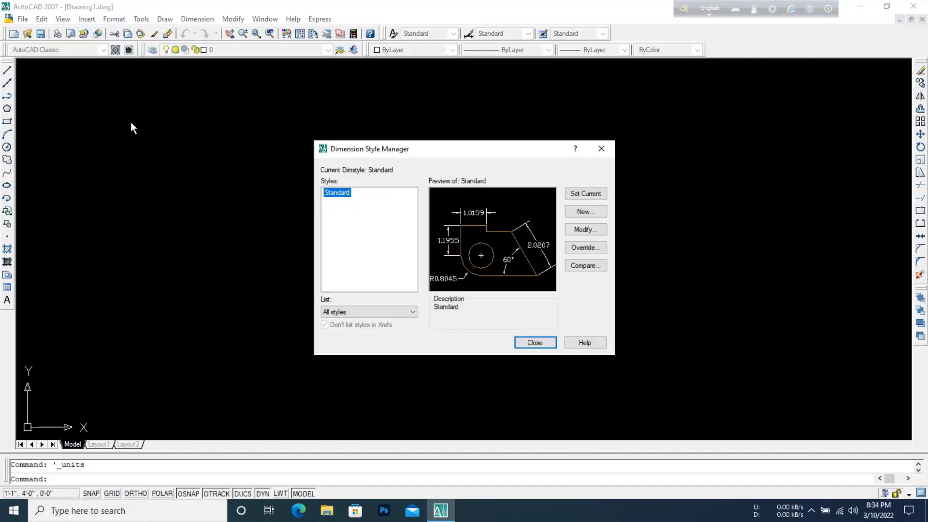
click(582, 212)
click(411, 285)
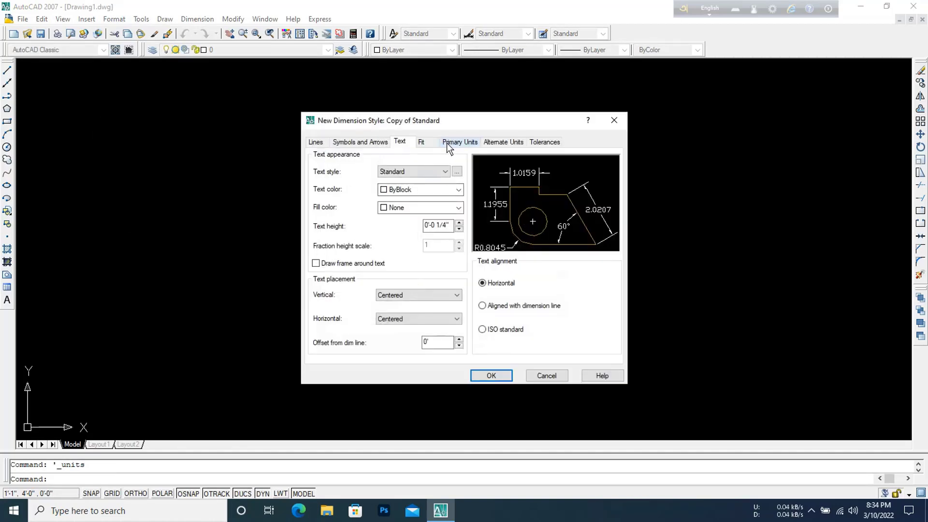
- Set the new style's primary units to Architectural with precision 0'-0" and round-off 1', and angular units to Degrees Minutes Seconds
click(447, 143)
click(439, 167)
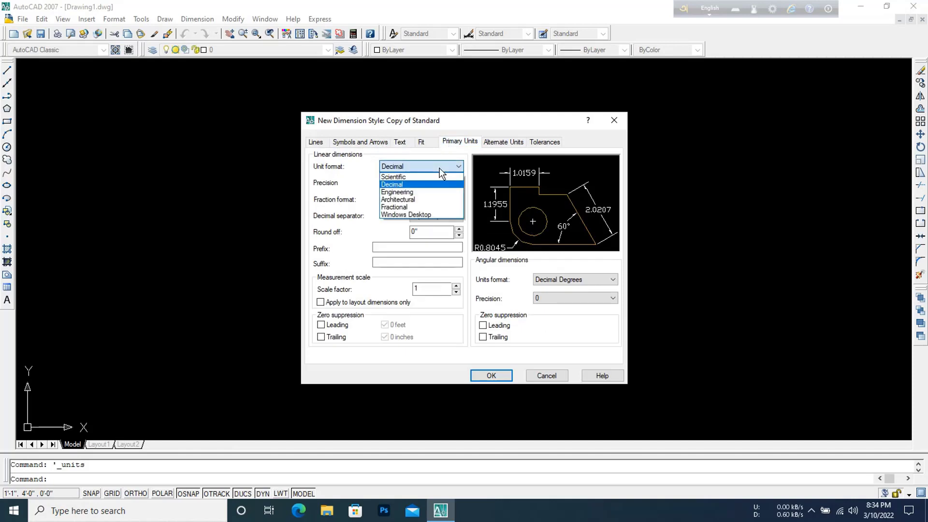
click(435, 198)
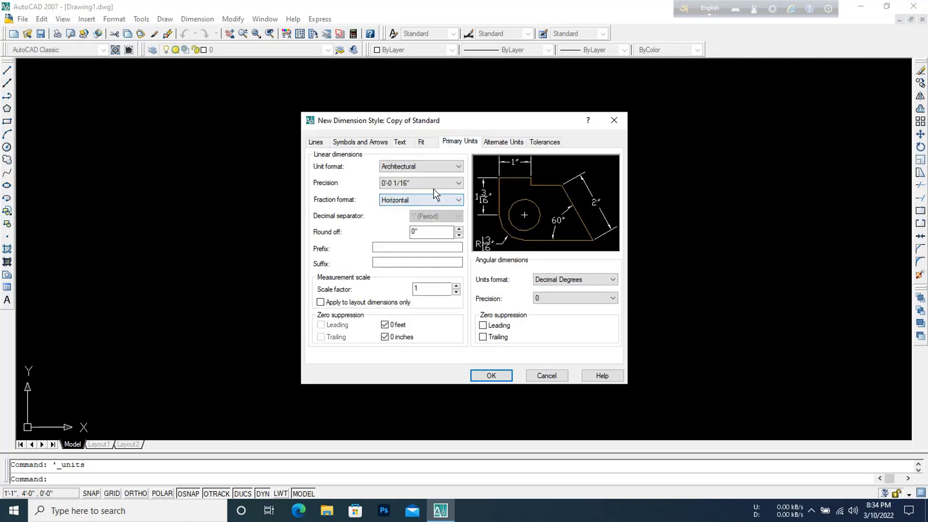
click(434, 183)
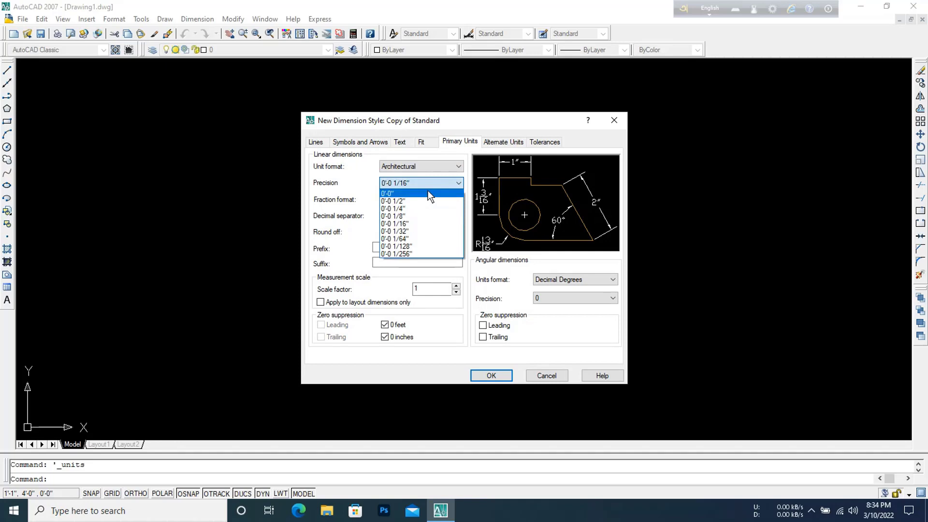
click(428, 191)
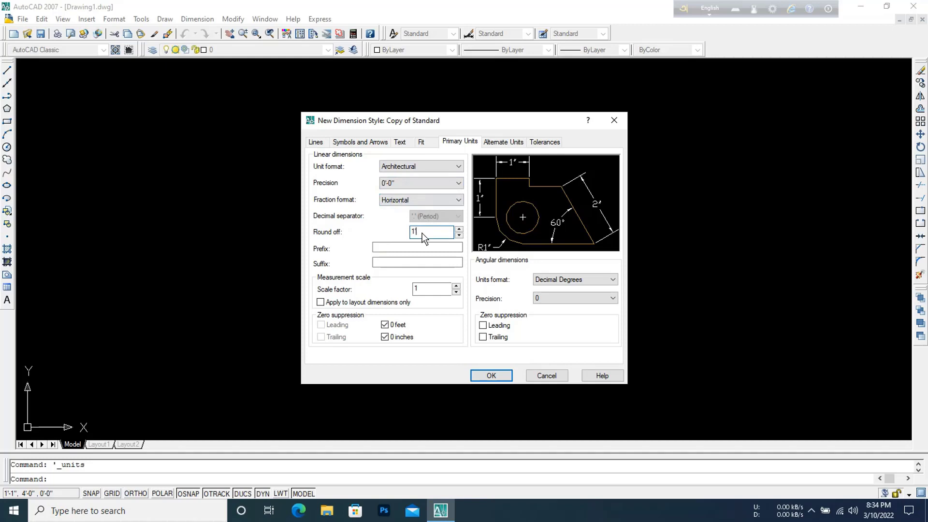
text(')
click(570, 279)
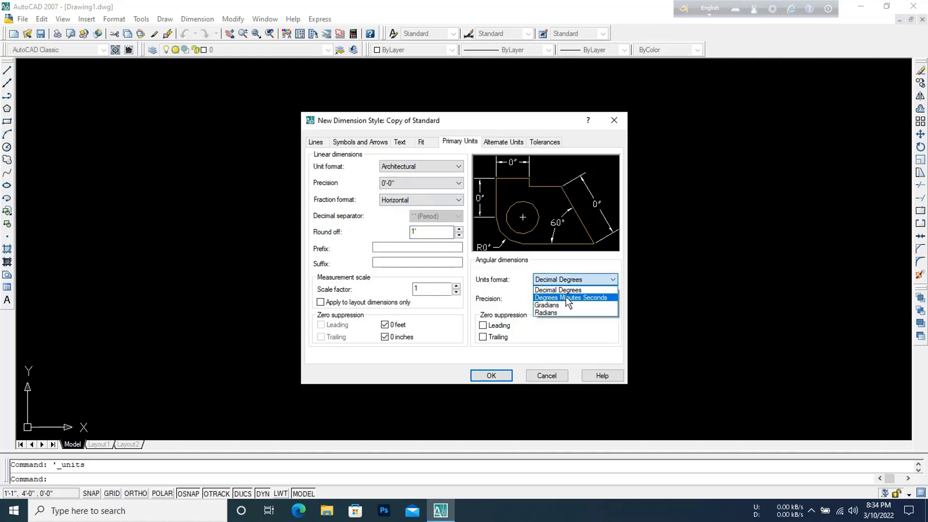
click(566, 296)
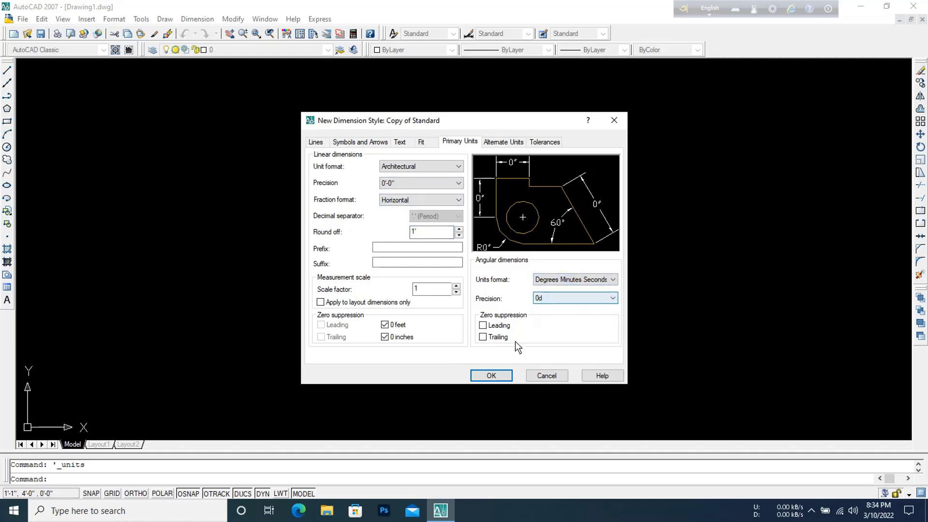
- Set the style's dimension text to Standard text style, height 1', aligned with the dimension line
click(399, 143)
click(409, 170)
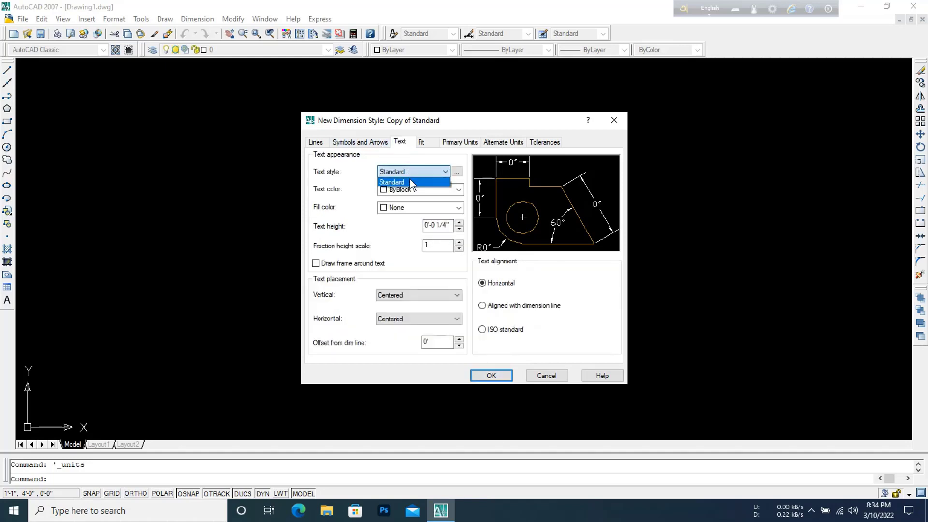
click(410, 179)
click(431, 225)
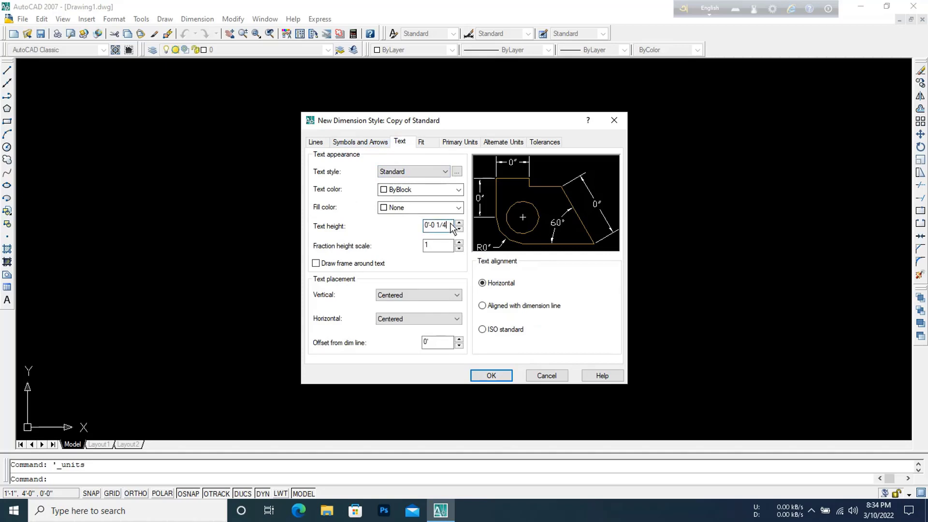
key(BackSpace)
key(BackSpace)
key(BackSpace)
key(BackSpace)
key(BackSpace)
key(BackSpace)
key(BackSpace)
key(BackSpace)
key(BackSpace)
click(483, 306)
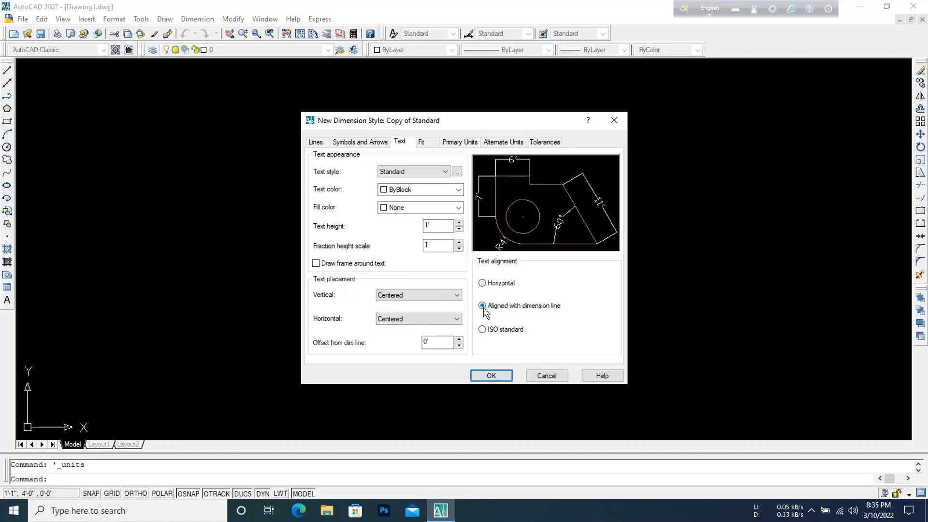
- Save the new dimension style, make it current and close the Dimension Style Manager
click(491, 376)
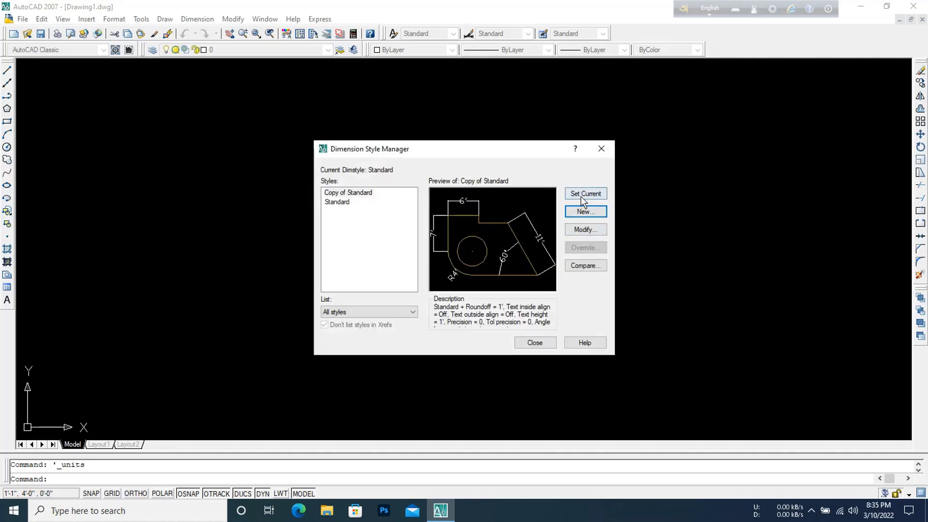
click(581, 194)
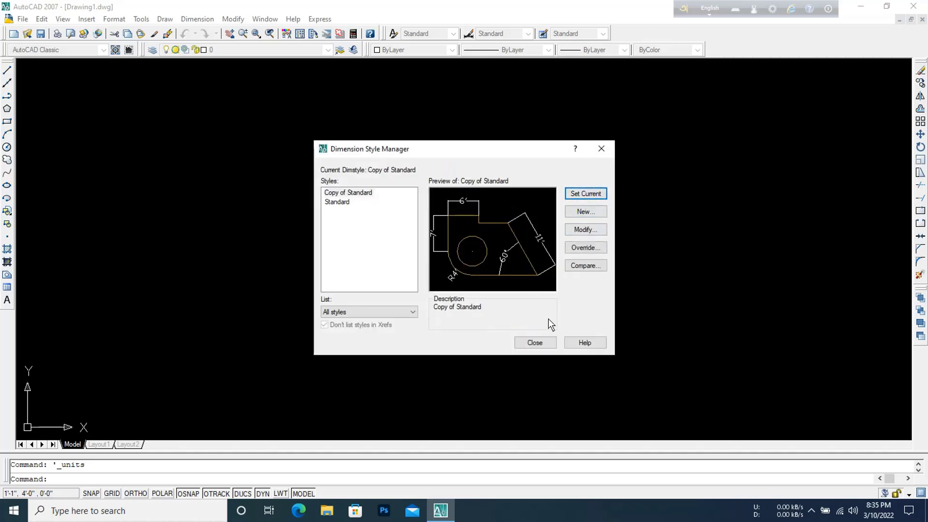
click(536, 341)
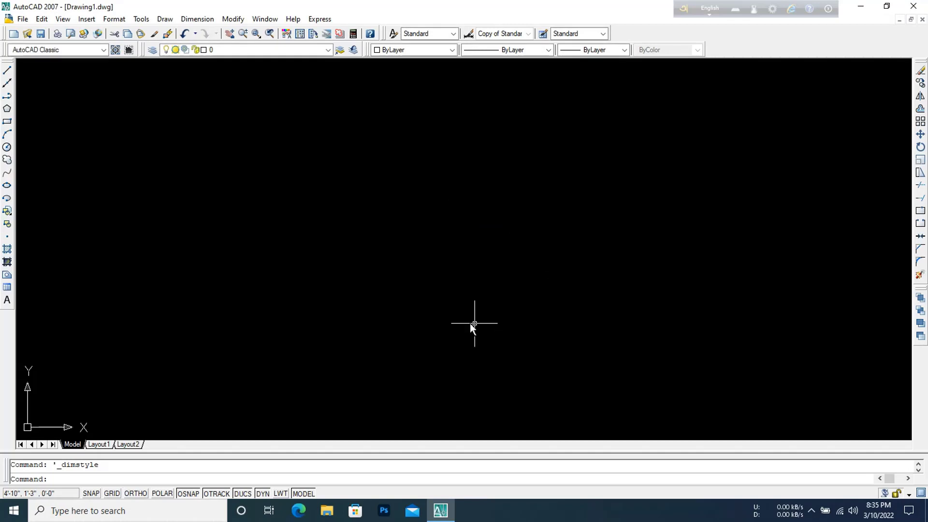
- Turn off the UCS icon's Origin display option
click(63, 20)
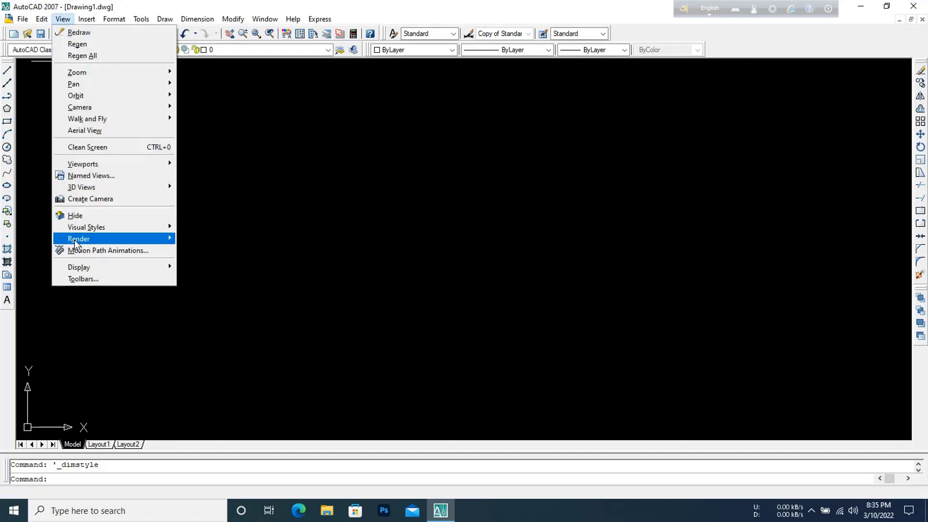
mouse_move(95, 269)
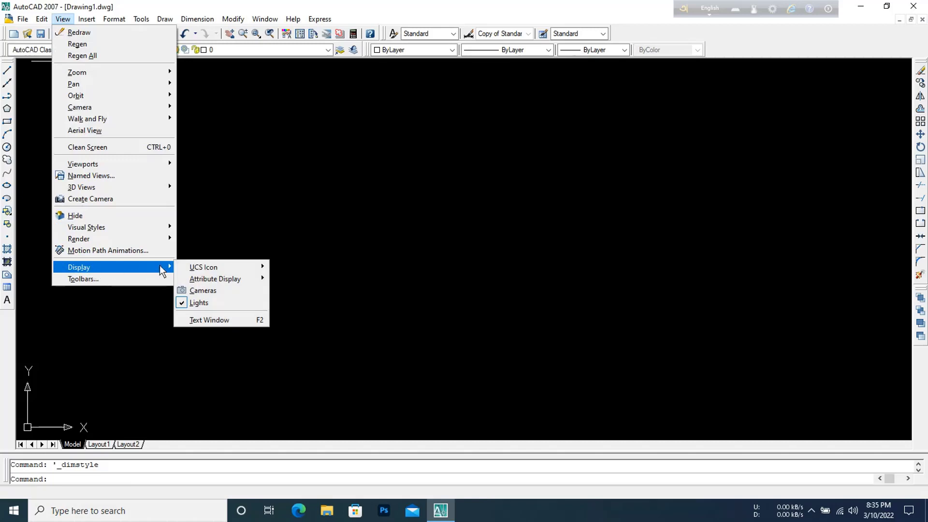
mouse_move(193, 269)
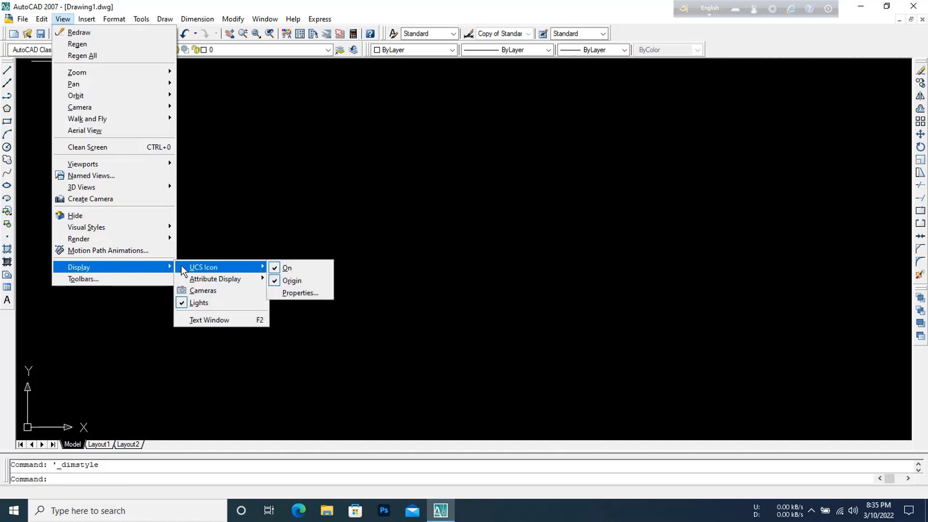
click(278, 281)
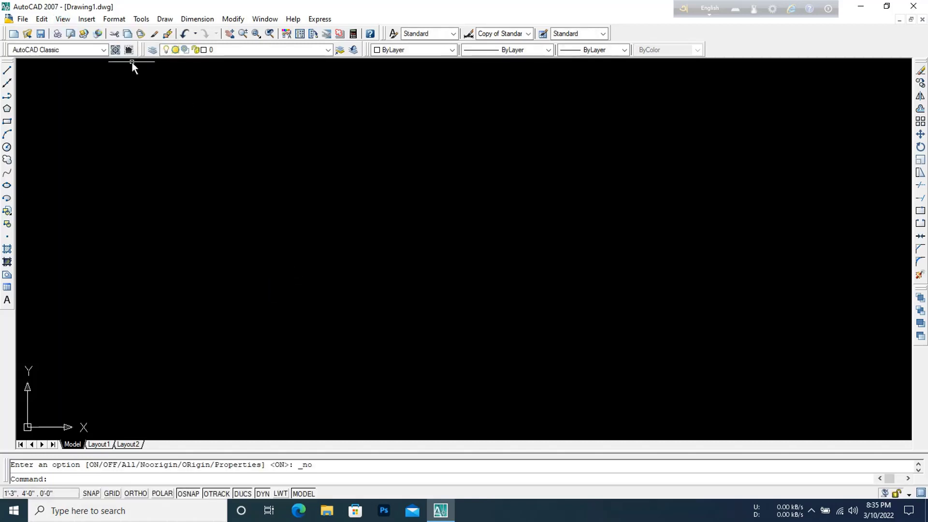
click(86, 20)
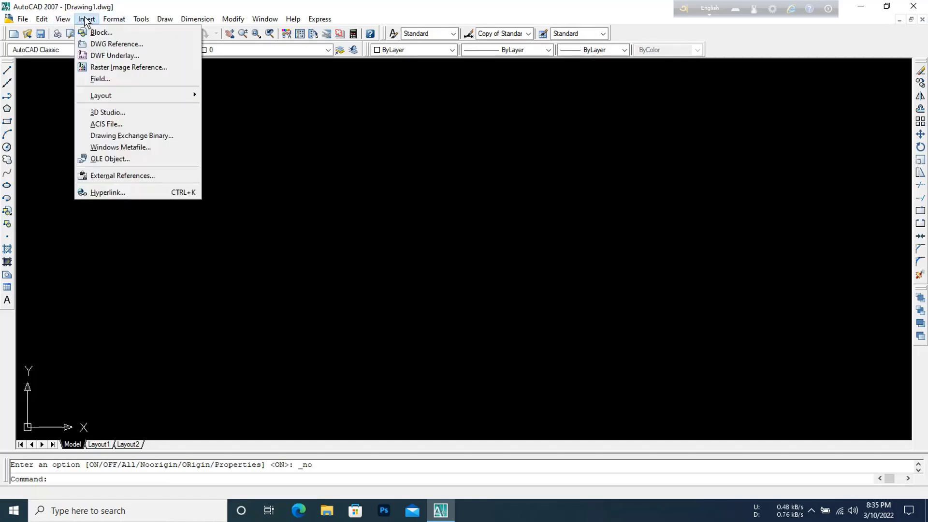
click(63, 19)
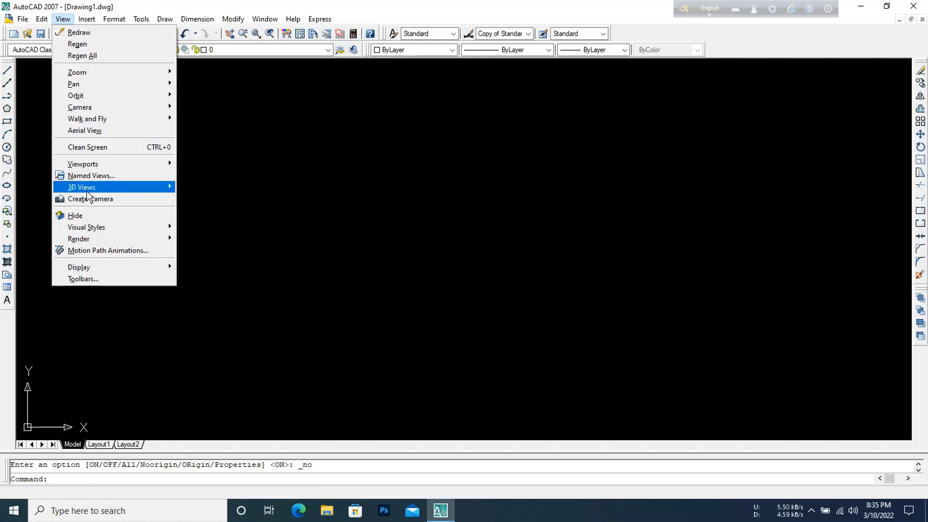
mouse_move(98, 233)
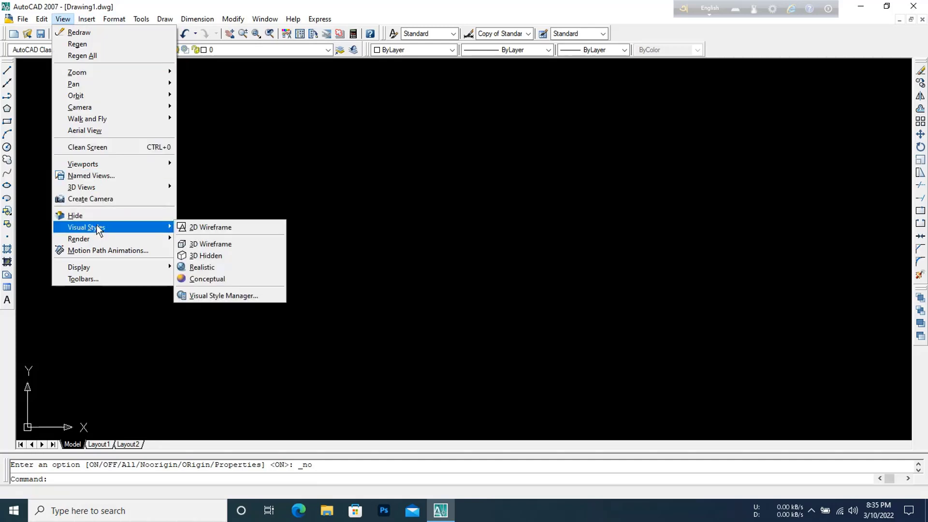
- Set the model space drawing limits with the lower left corner at 1000',1000', accepting the default upper right corner
mouse_move(115, 19)
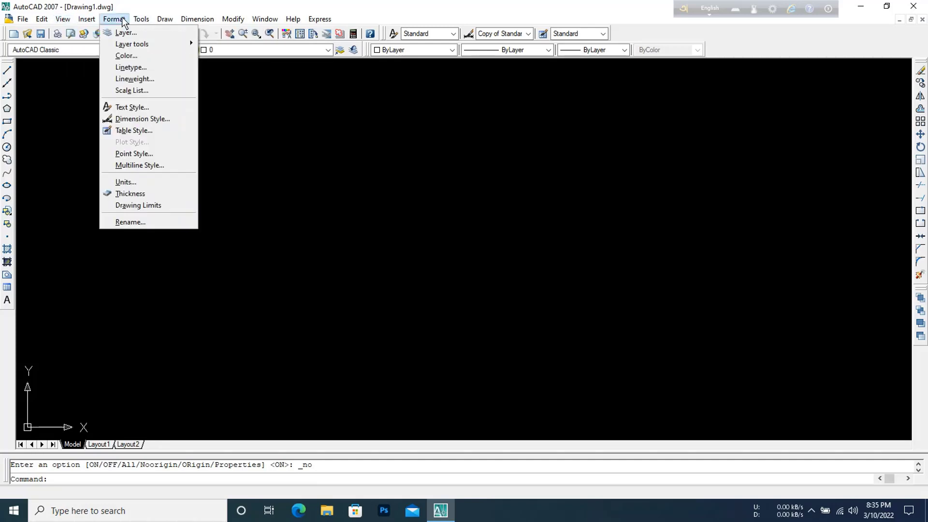
click(144, 203)
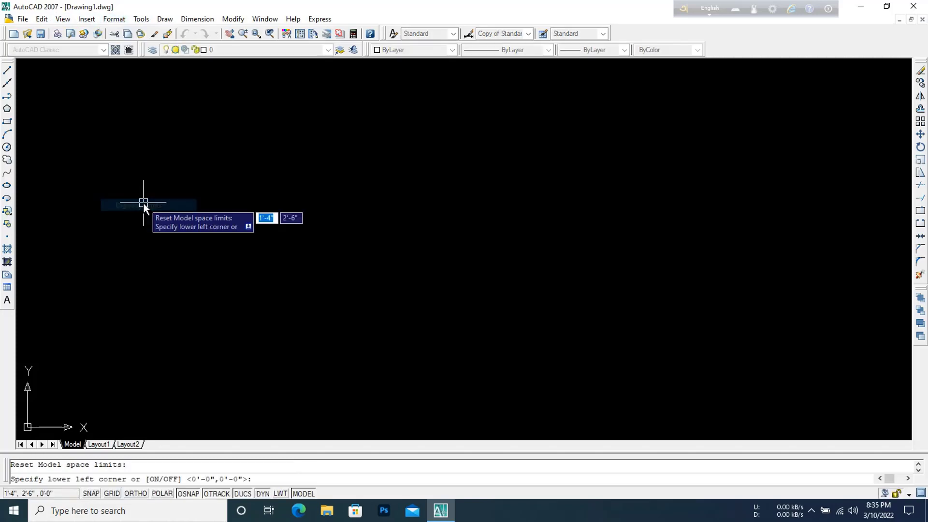
text(1)
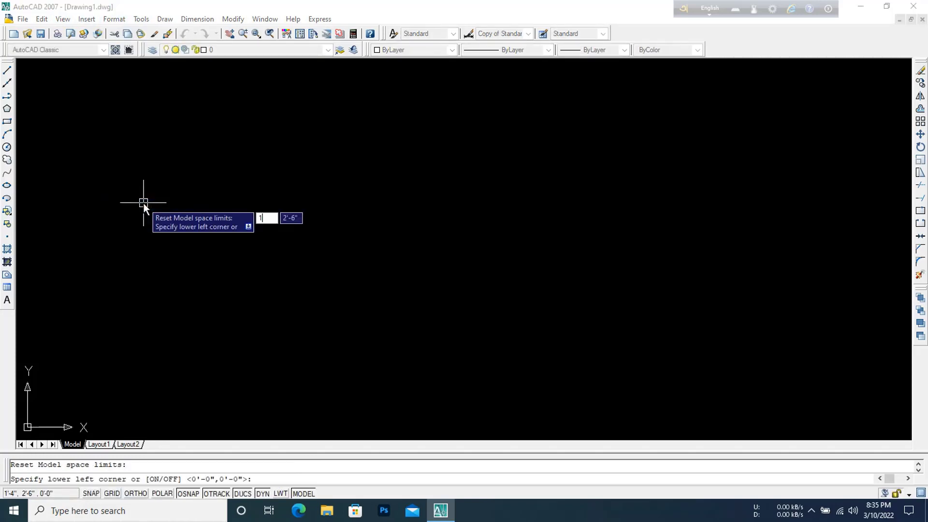
text(000')
key(Tab)
text(1)
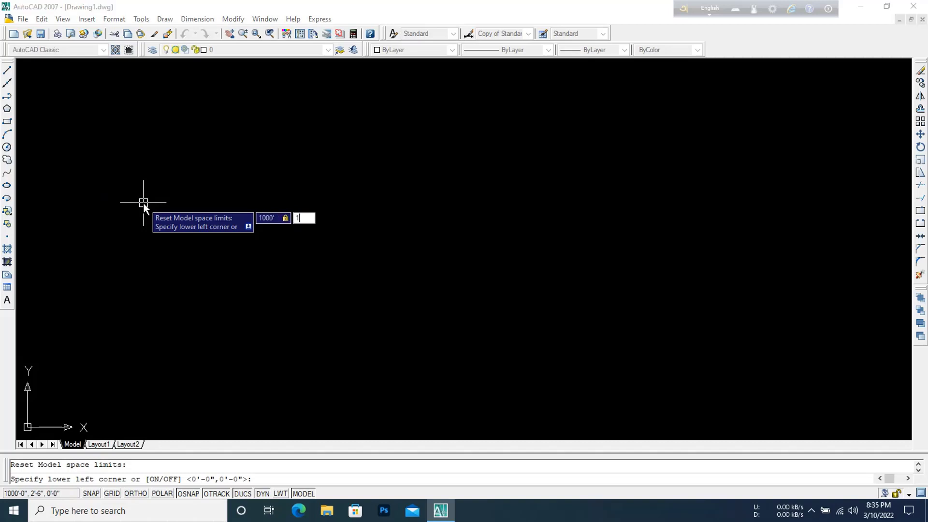
text(000')
key(Return)
key(Return)
key(Return)
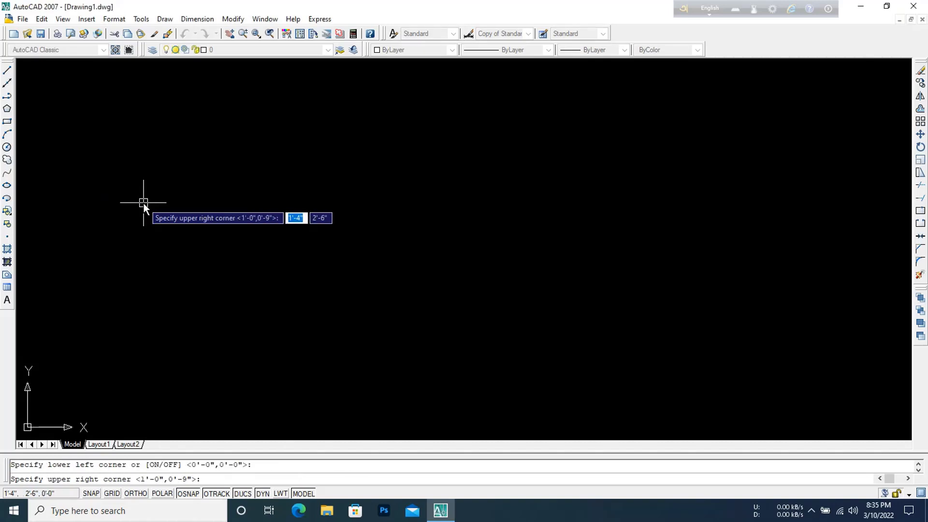
key(Return)
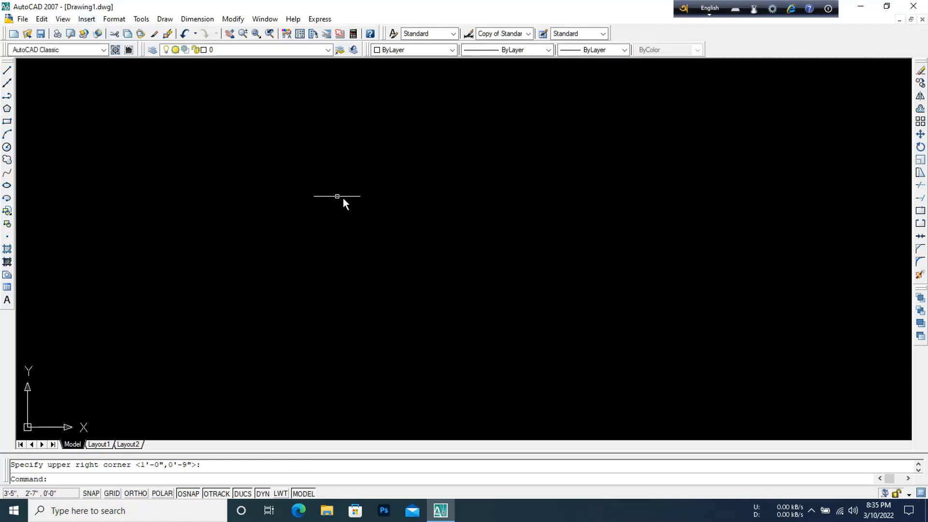
- Enable all object snap modes in the drafting settings
text(o)
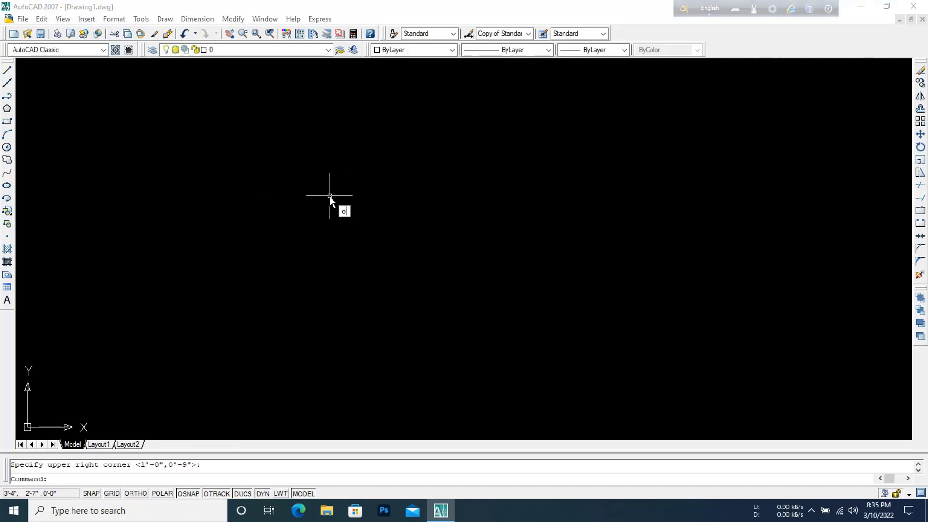
text(s)
key(Return)
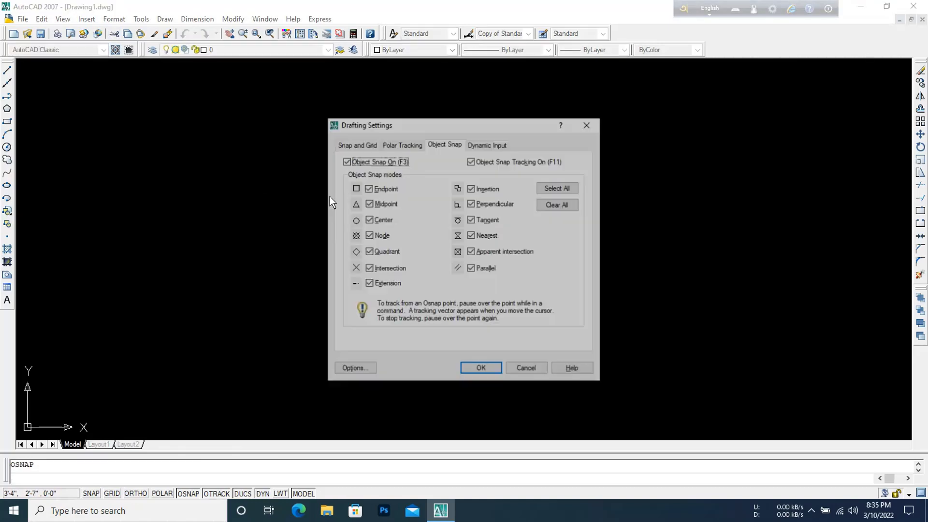
click(551, 189)
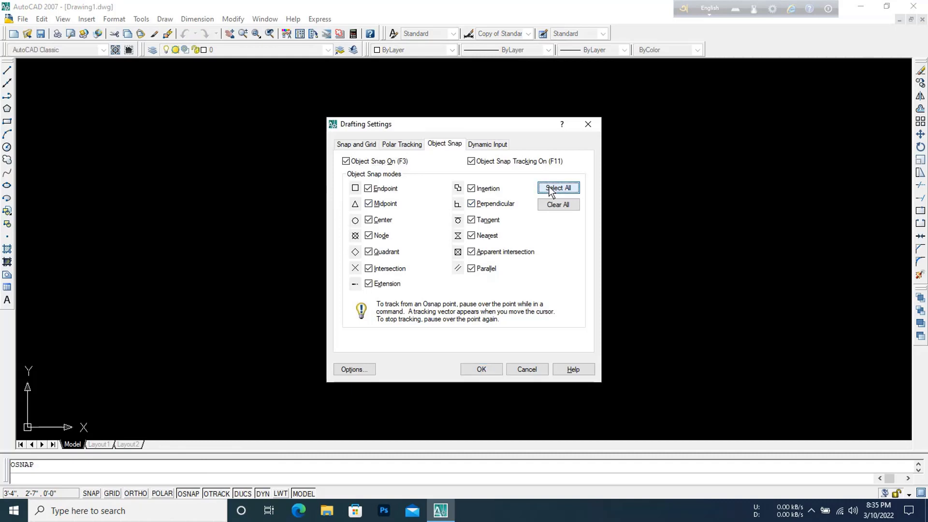
click(482, 369)
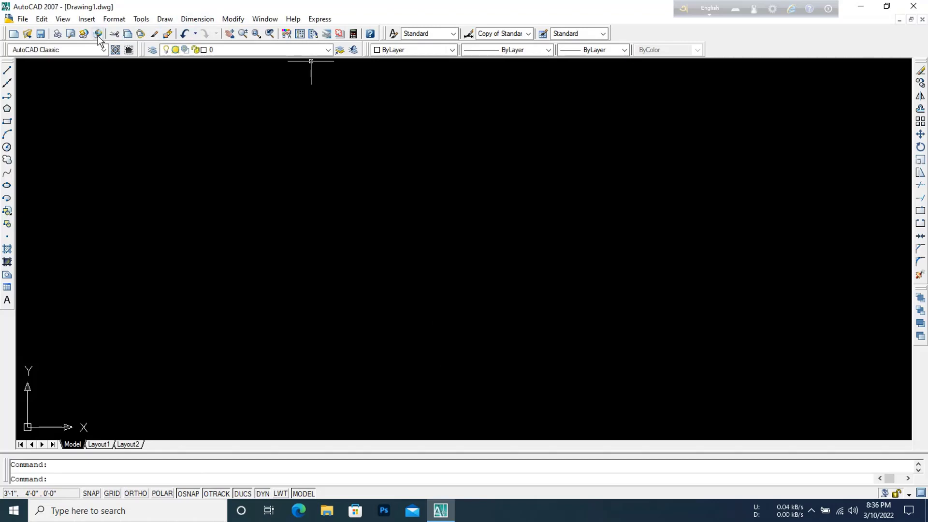
- Draw a horizontal line 20' long with Ortho mode turned on
click(7, 73)
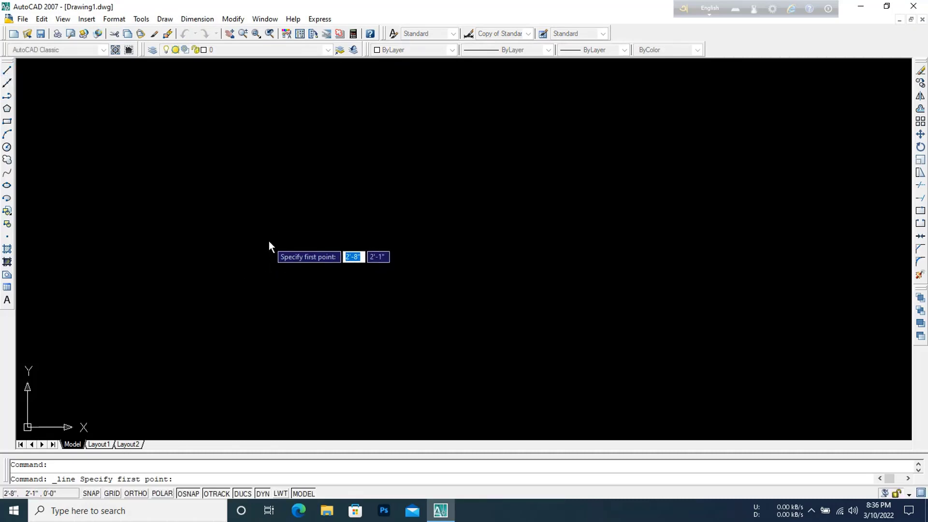
click(251, 203)
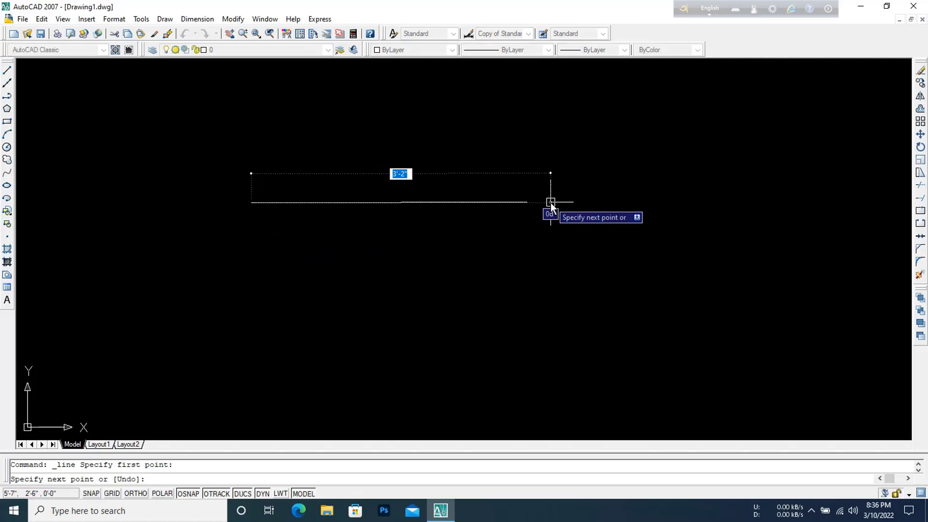
key(F8)
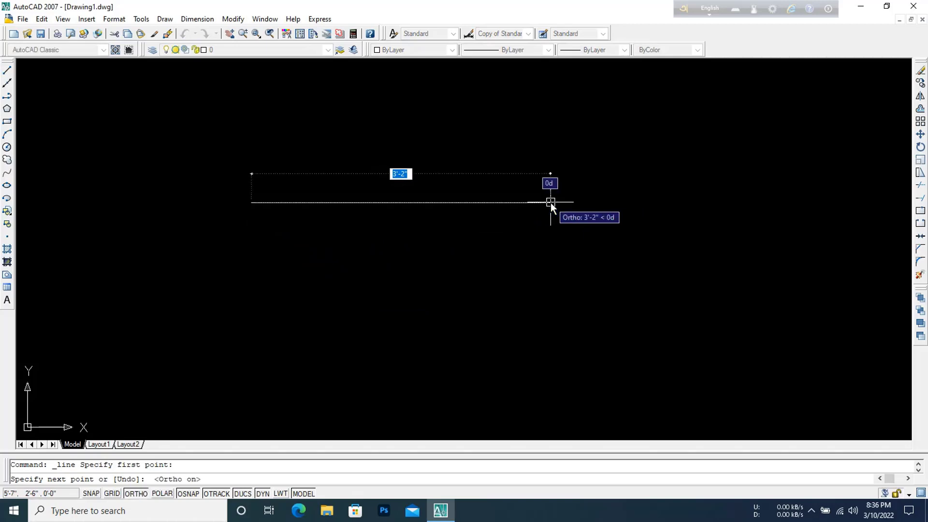
text(20)
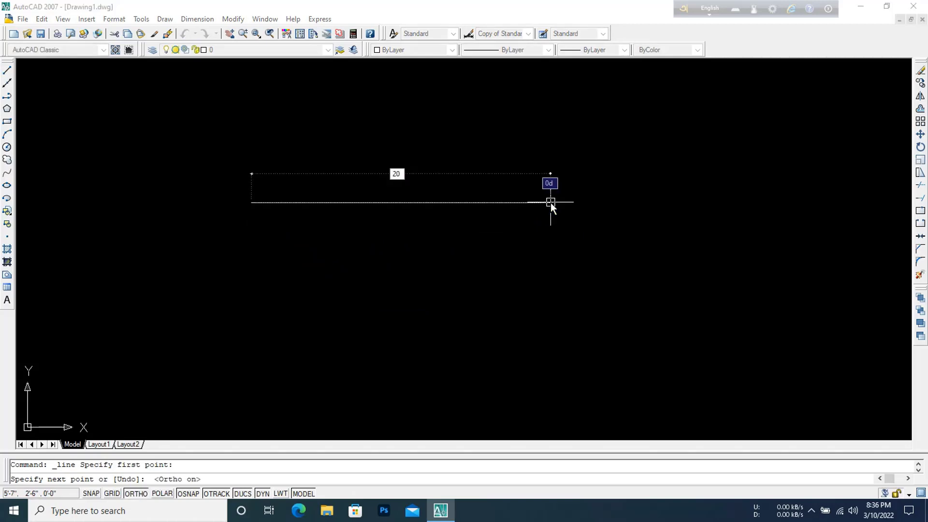
key(Return)
key(Return)
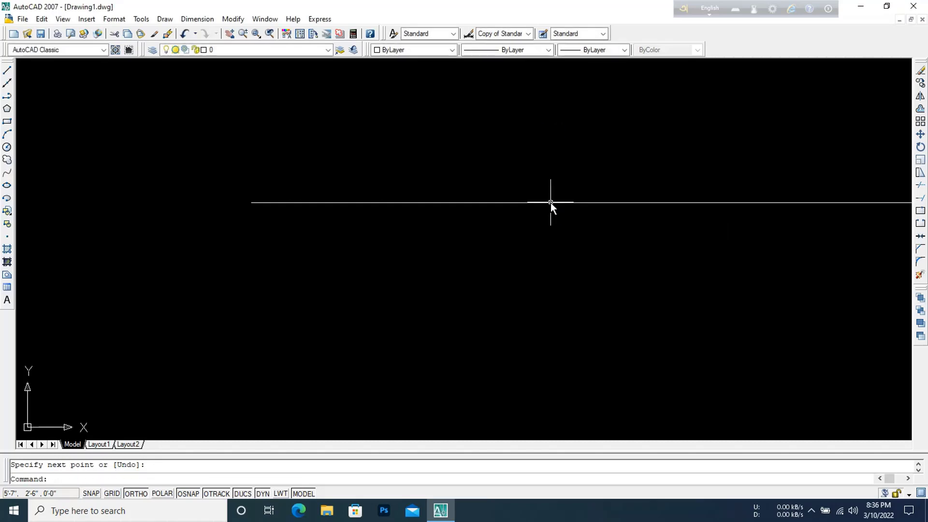
- Add a linear dimension between the line's two endpoints, with the dimension line placed below it
scroll(508, 228, down, 3)
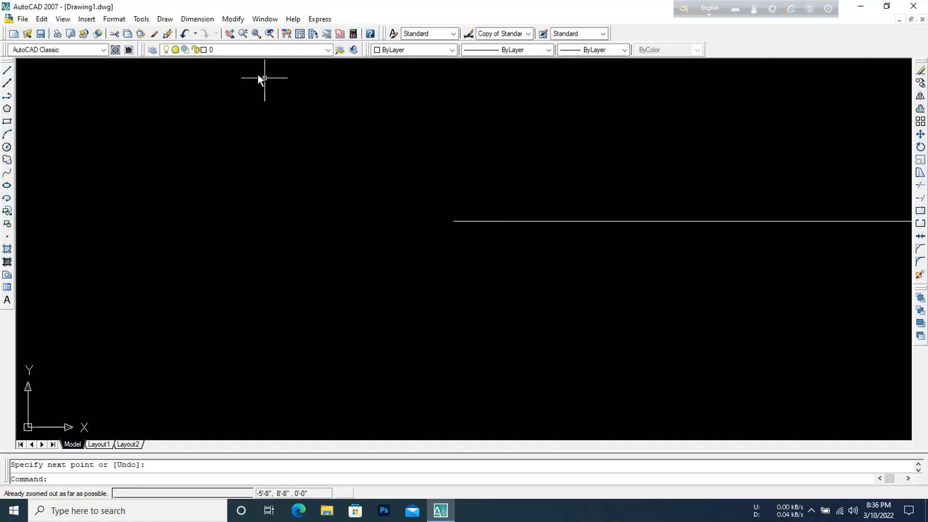
click(243, 38)
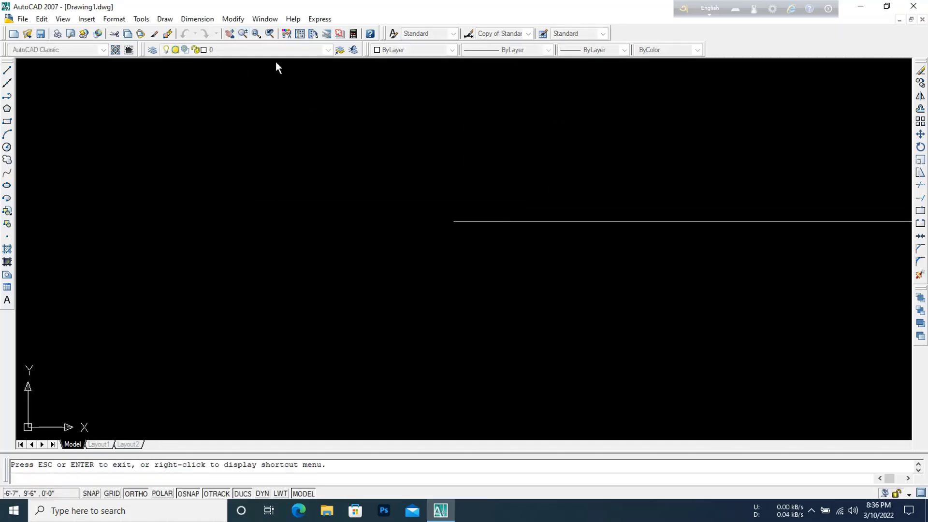
right_click(368, 127)
click(413, 222)
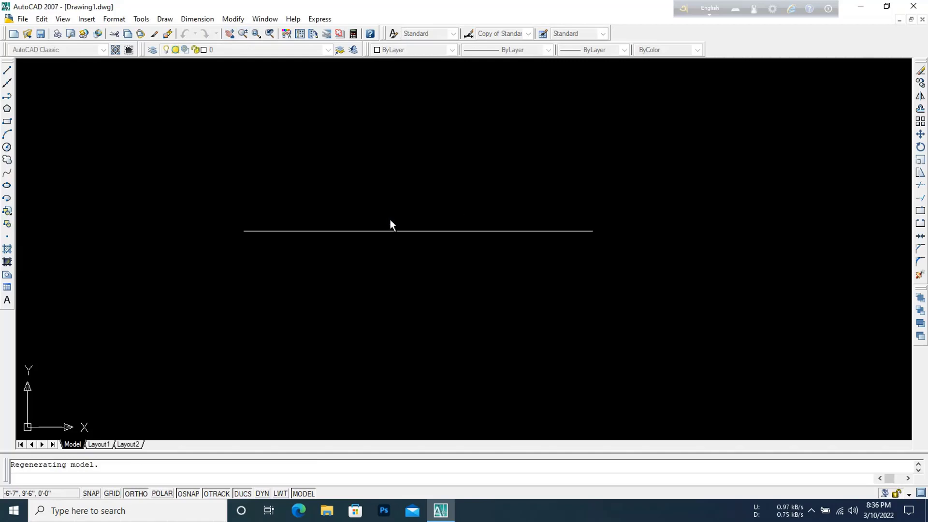
right_click(393, 193)
click(415, 200)
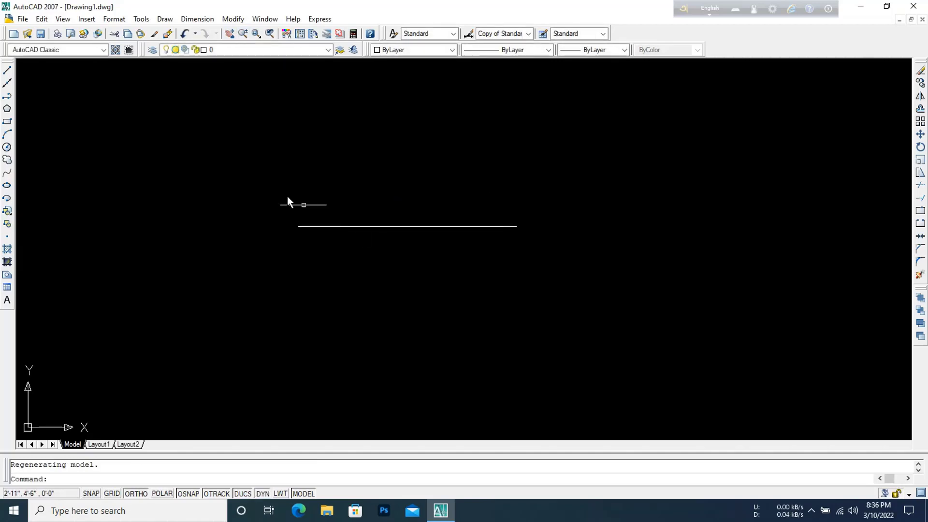
click(187, 20)
click(203, 46)
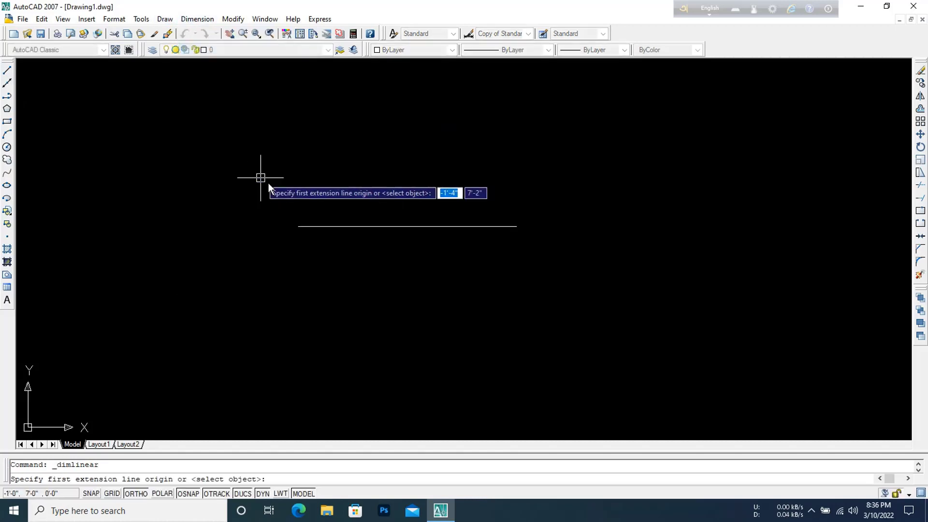
click(298, 226)
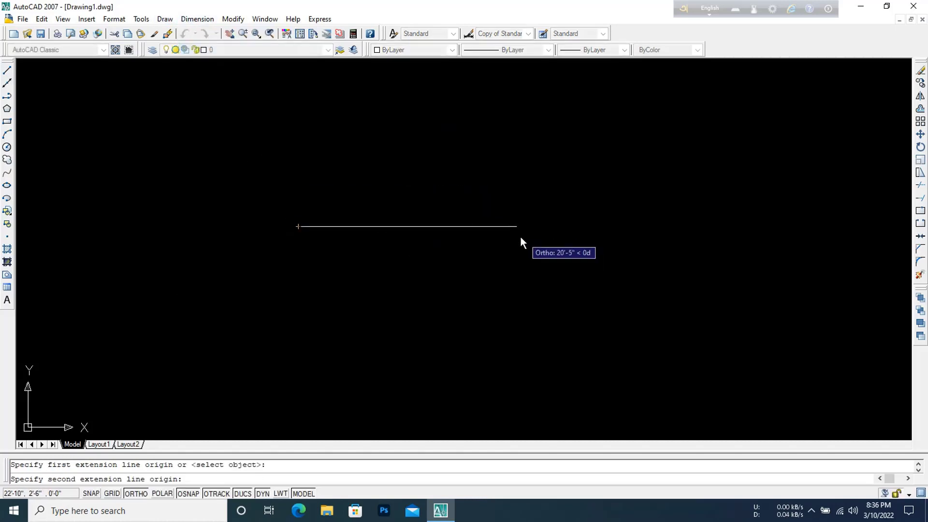
scroll(520, 237, up, 3)
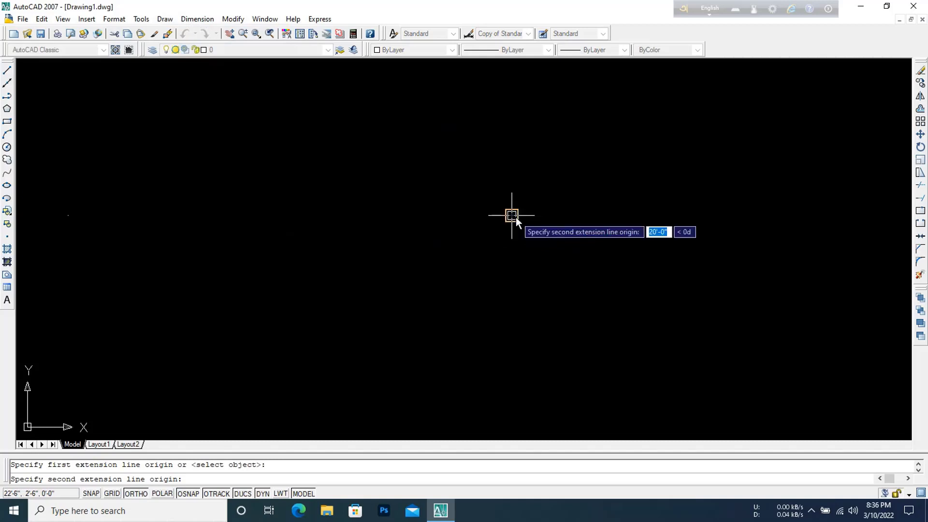
click(516, 216)
click(530, 261)
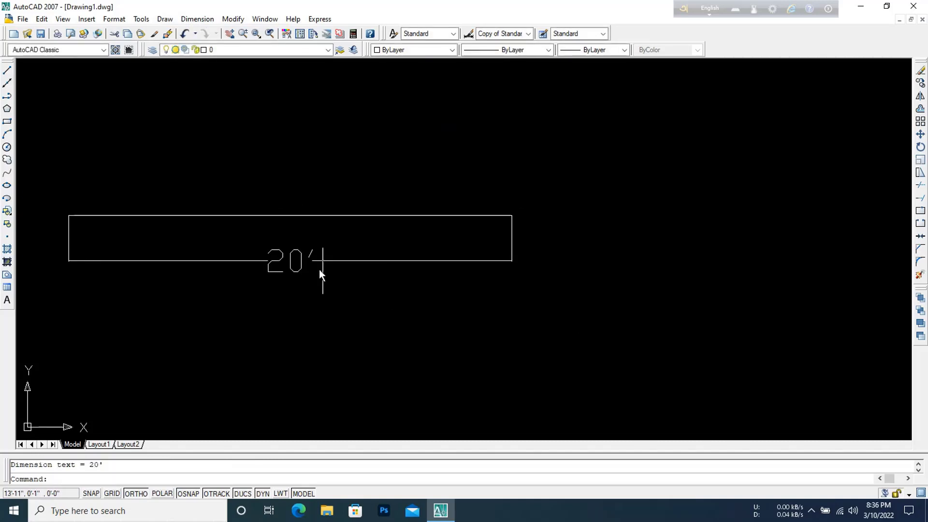
scroll(327, 244, down, 2)
scroll(178, 251, up, 2)
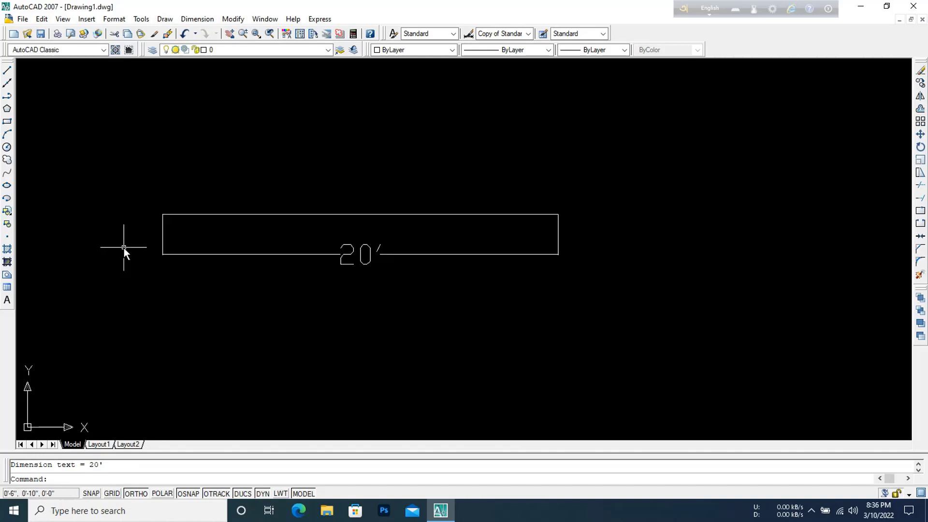
scroll(124, 248, up, 2)
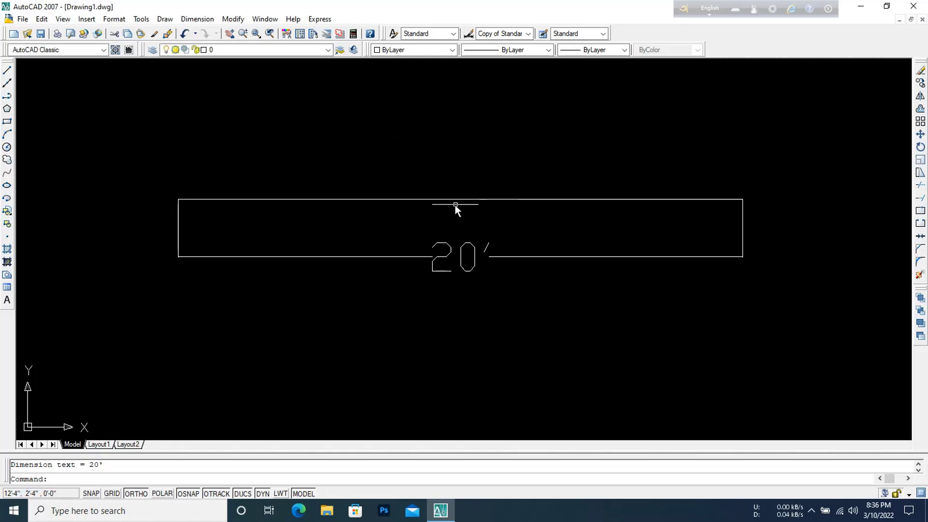
click(8, 20)
click(57, 175)
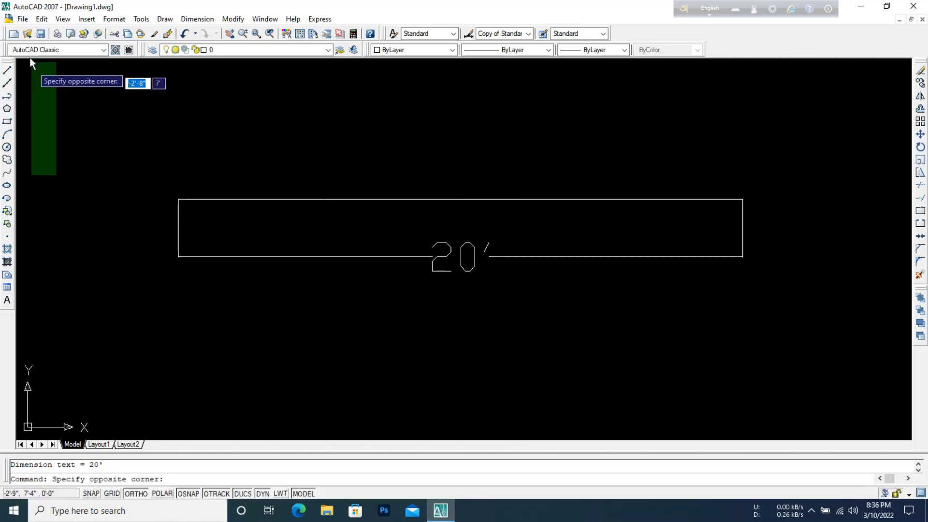
click(31, 73)
- Save the drawing as xyz1 in the Documents folder and close the program
click(26, 23)
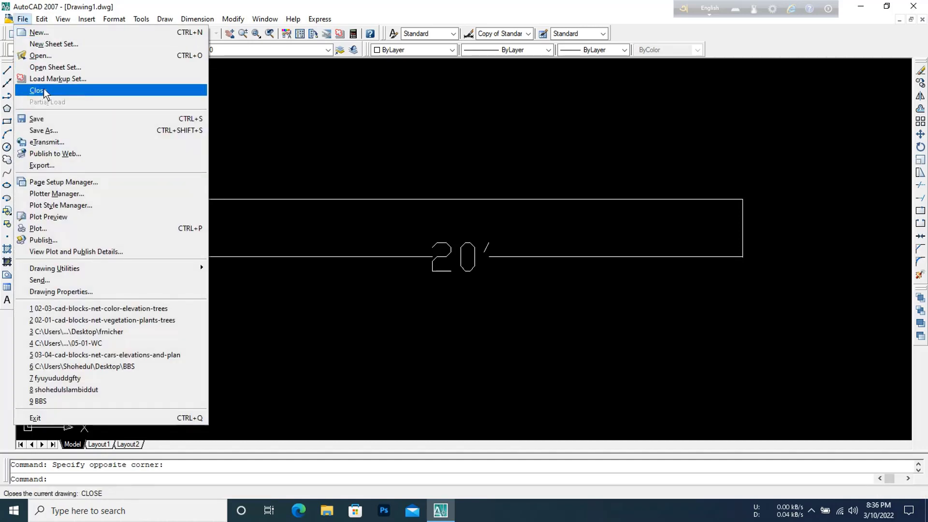
click(47, 116)
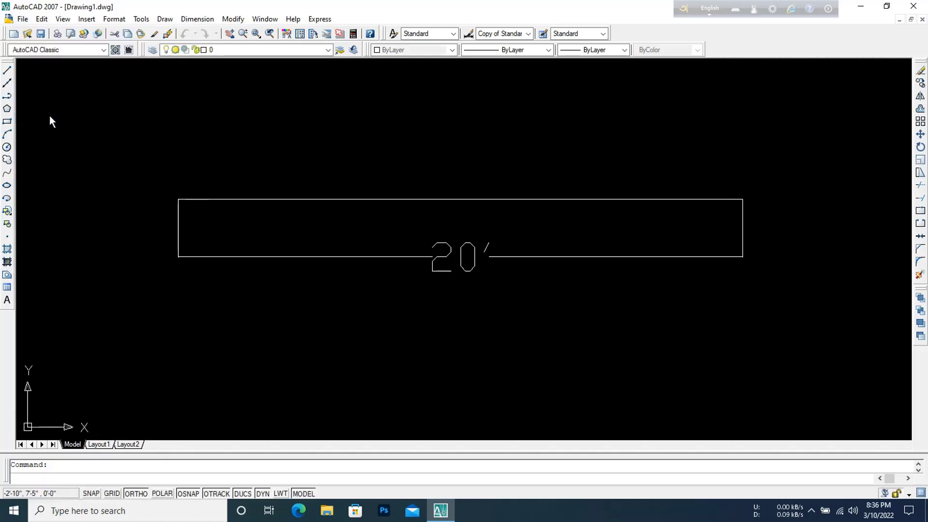
click(486, 348)
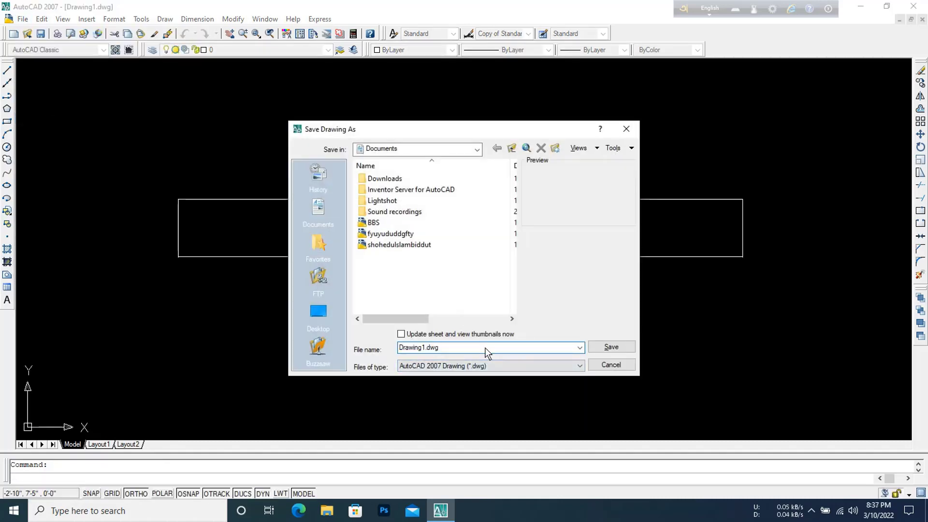
key(BackSpace)
key(BackSpace)
key(BackSpace)
key(BackSpace)
key(BackSpace)
key(BackSpace)
key(BackSpace)
key(BackSpace)
key(BackSpace)
key(BackSpace)
key(BackSpace)
text(xyz1)
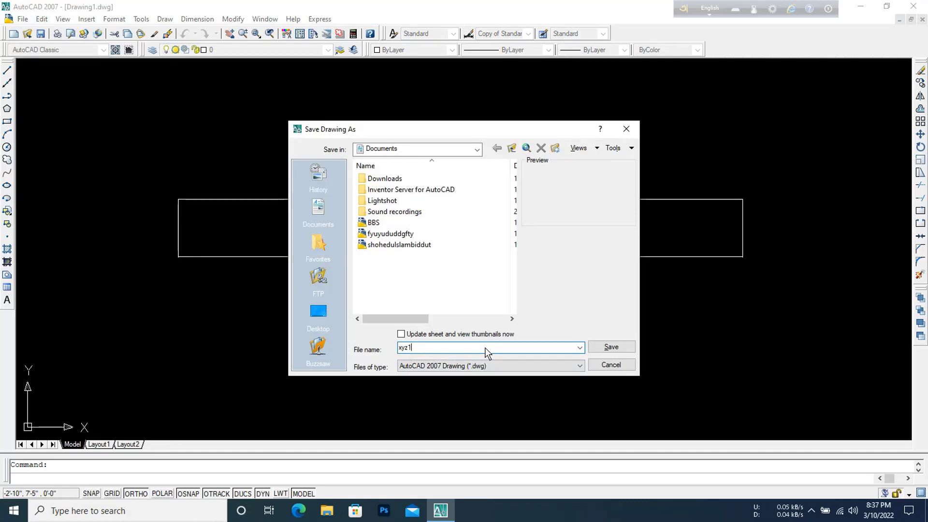
click(612, 348)
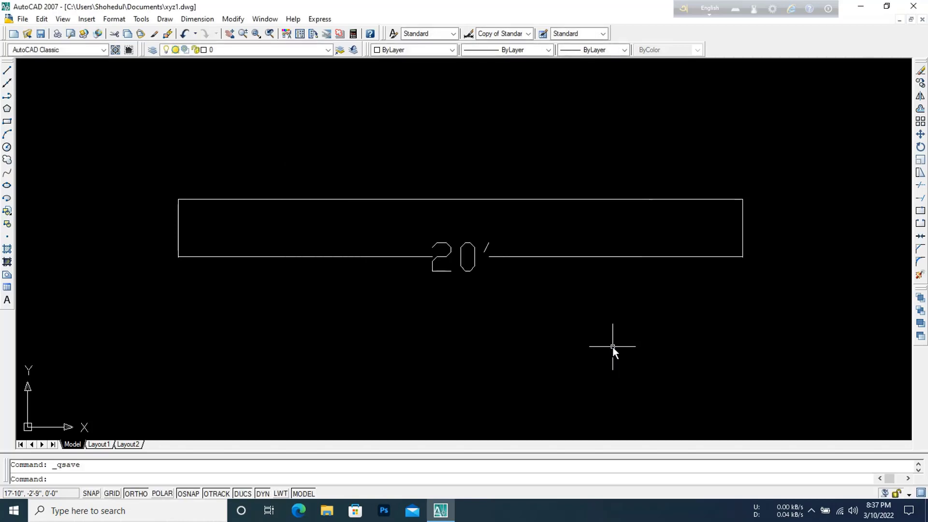
click(911, 10)
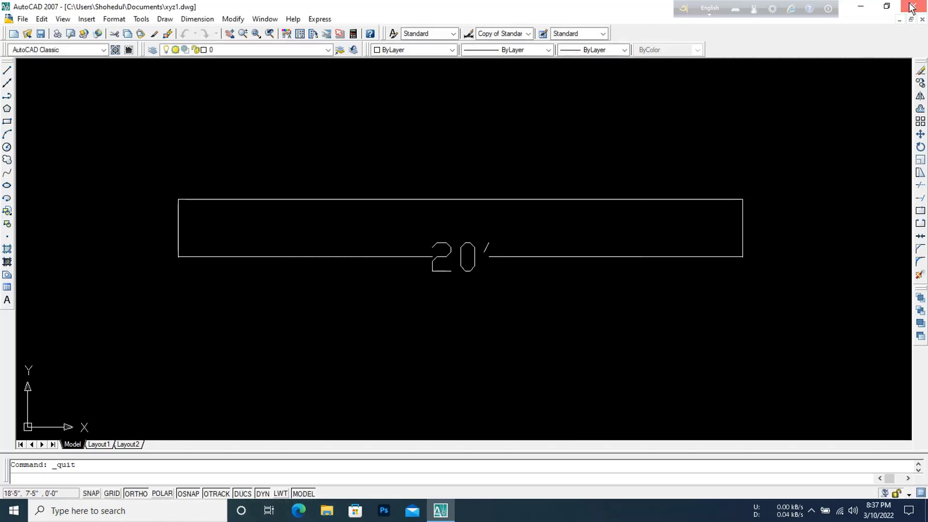